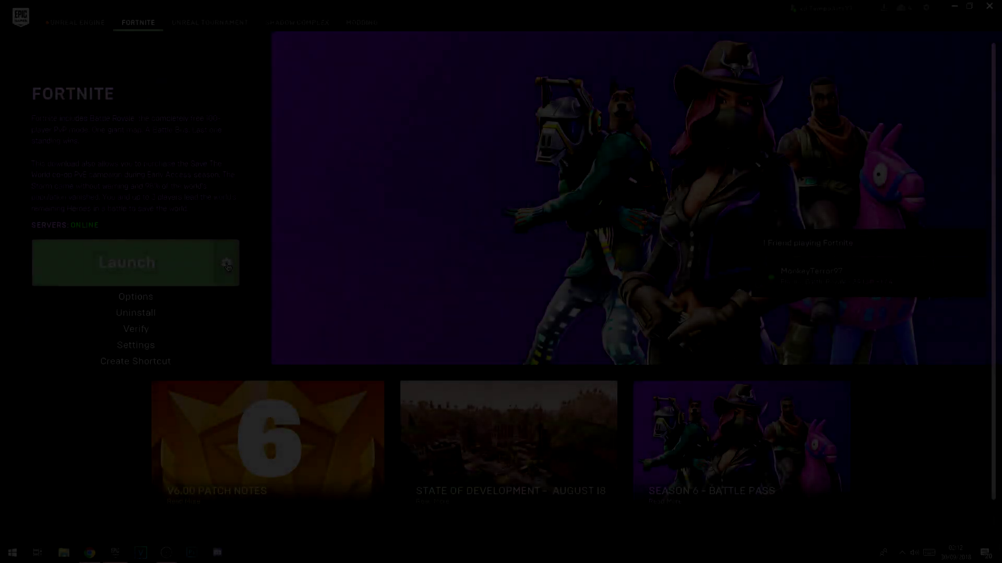
- In Fortnite's launcher settings, turn Additional Command Line Arguments off and back on, keeping -USEALLAVAILABLECORES
{"action": "left_click", "coordinate": [151, 341]}
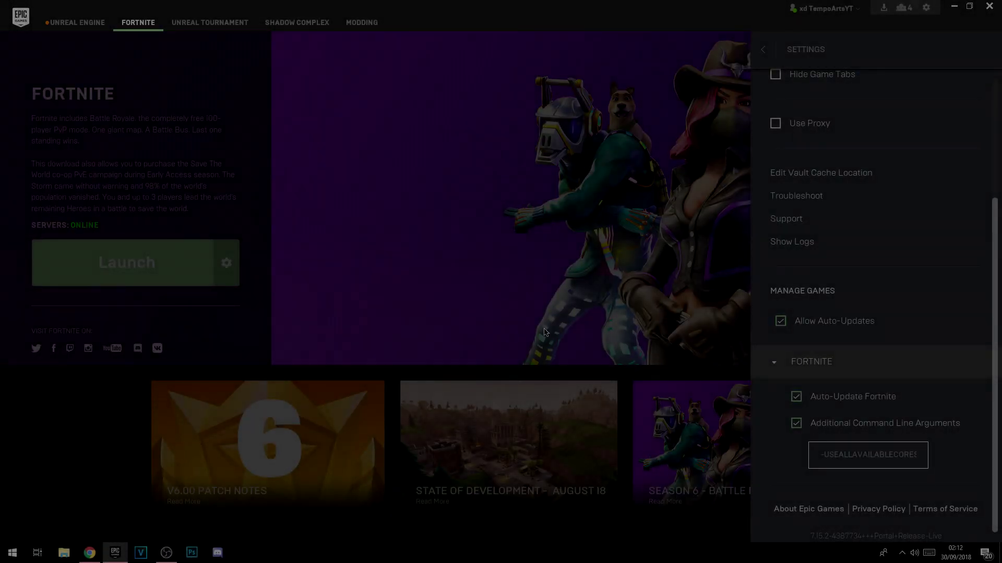
{"action": "left_click", "coordinate": [796, 423]}
{"action": "left_click", "coordinate": [787, 411]}
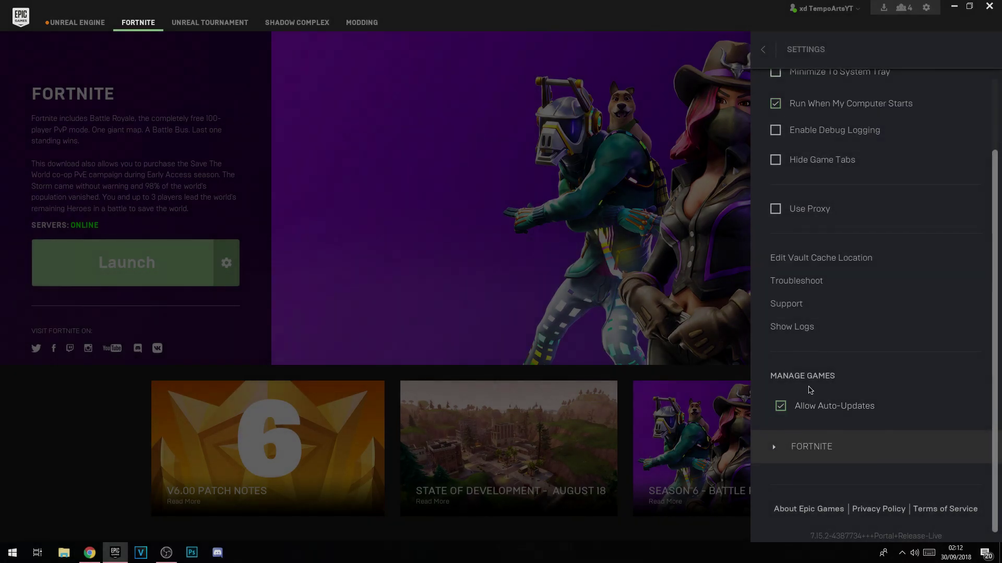
{"action": "left_click", "coordinate": [774, 447]}
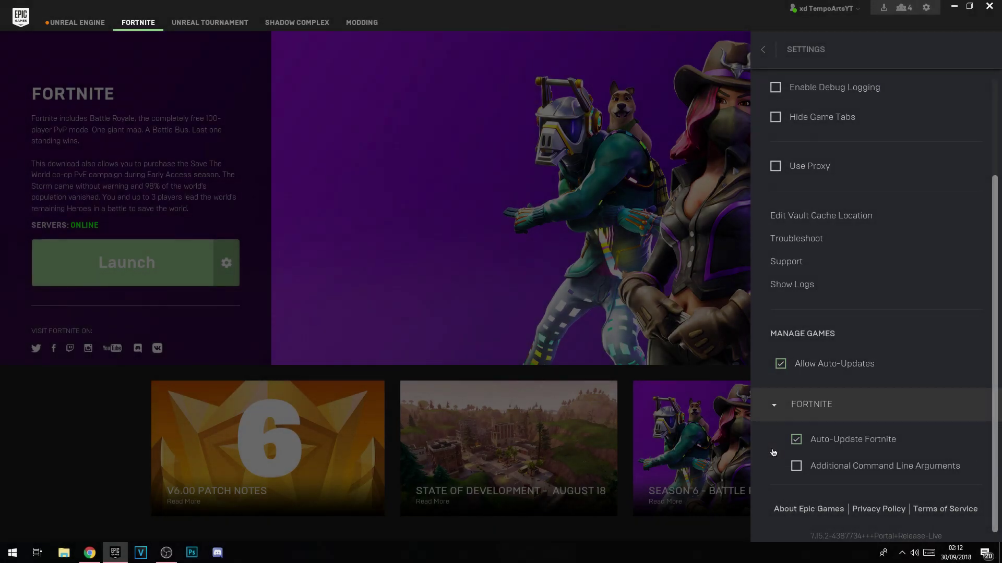
{"action": "left_click", "coordinate": [796, 465]}
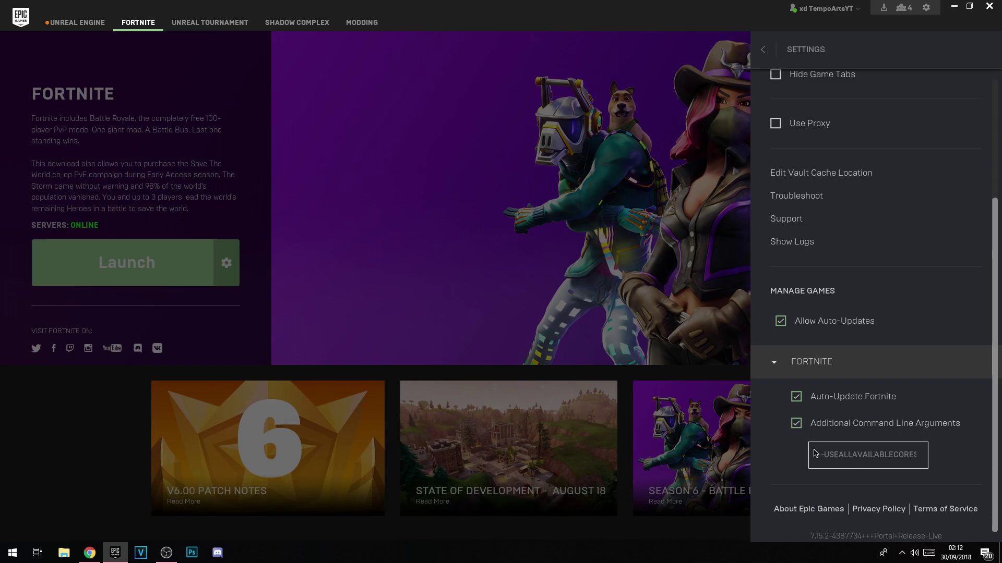